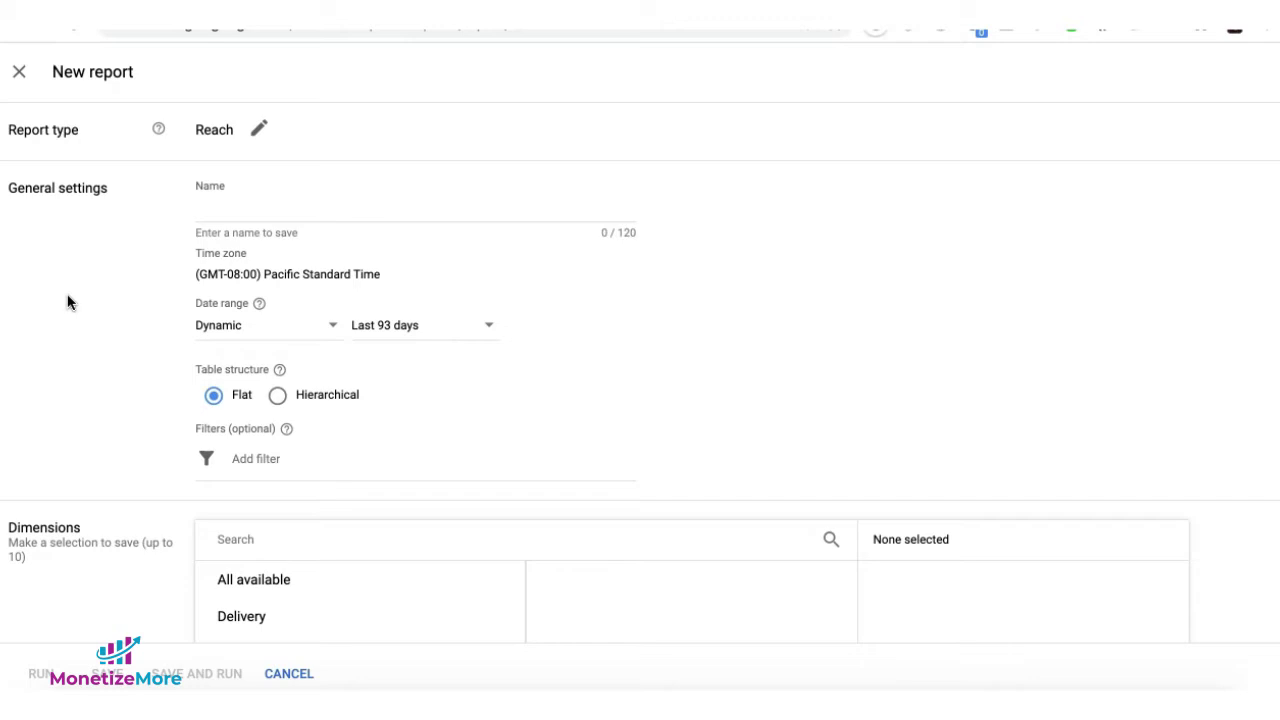
Step: Confirm Reach as the report type and switch the date range to fixed, Jul 7–14, 2020
click(259, 130)
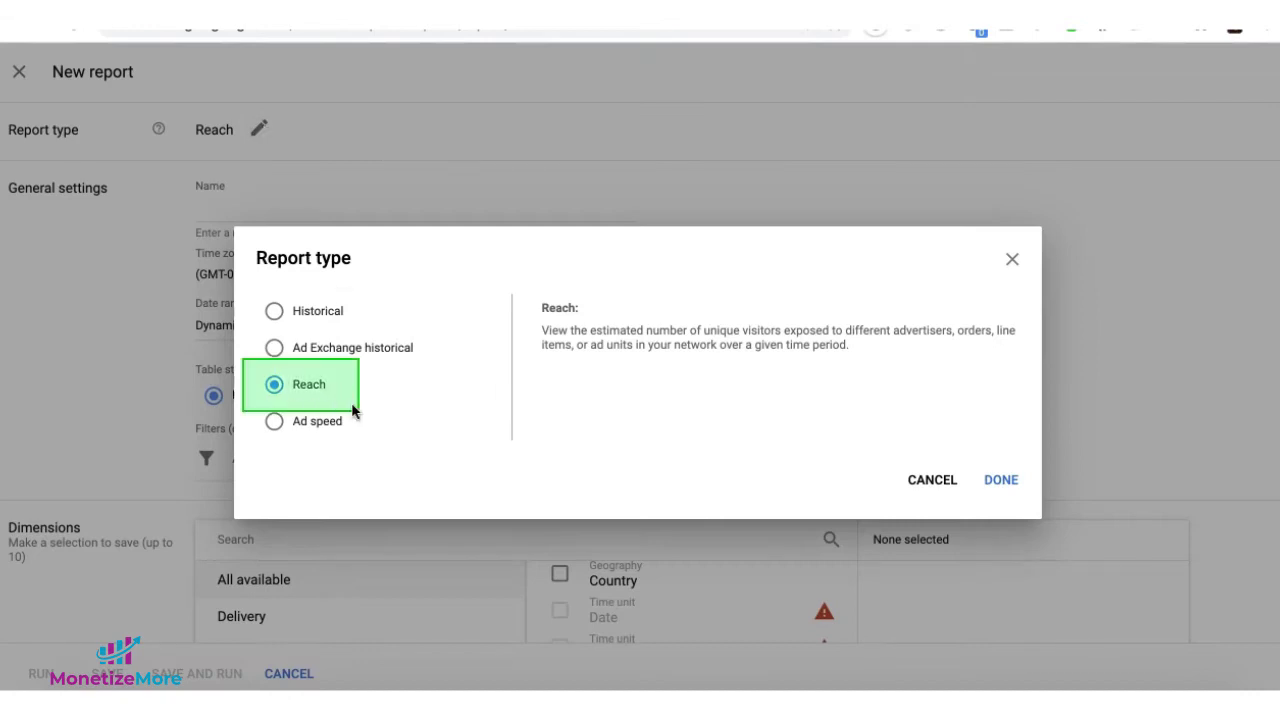
click(995, 482)
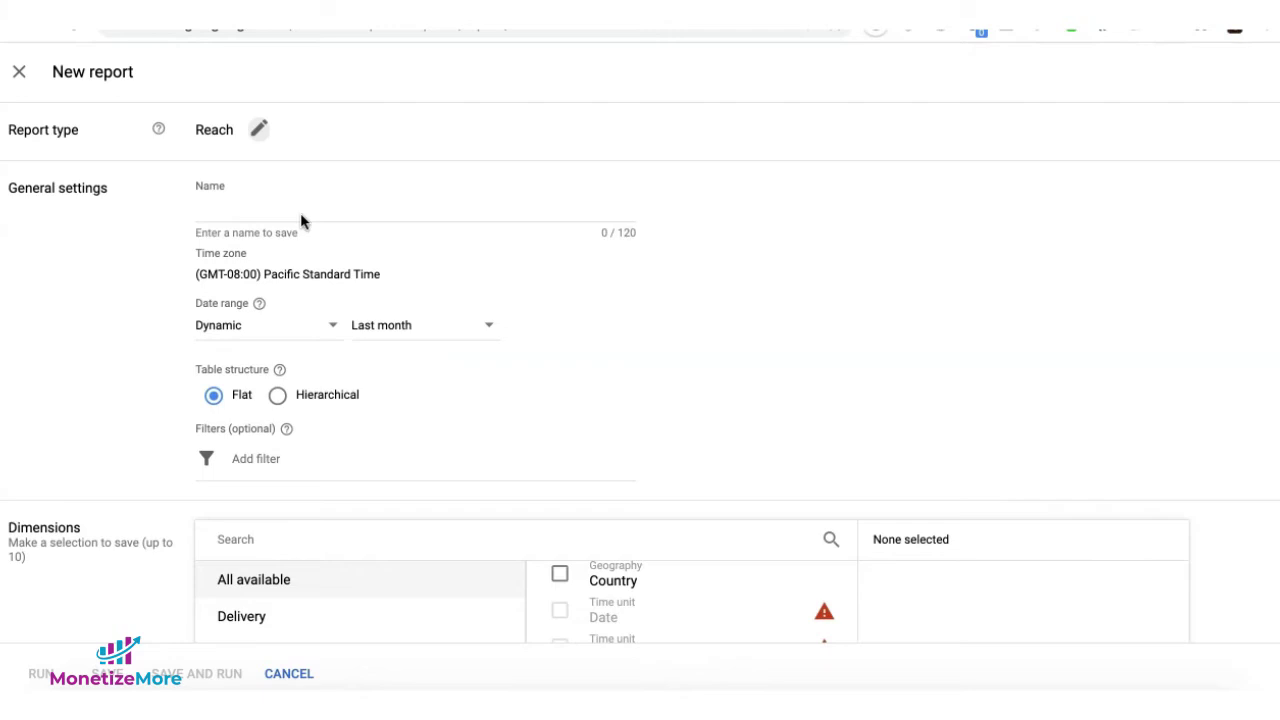
click(420, 325)
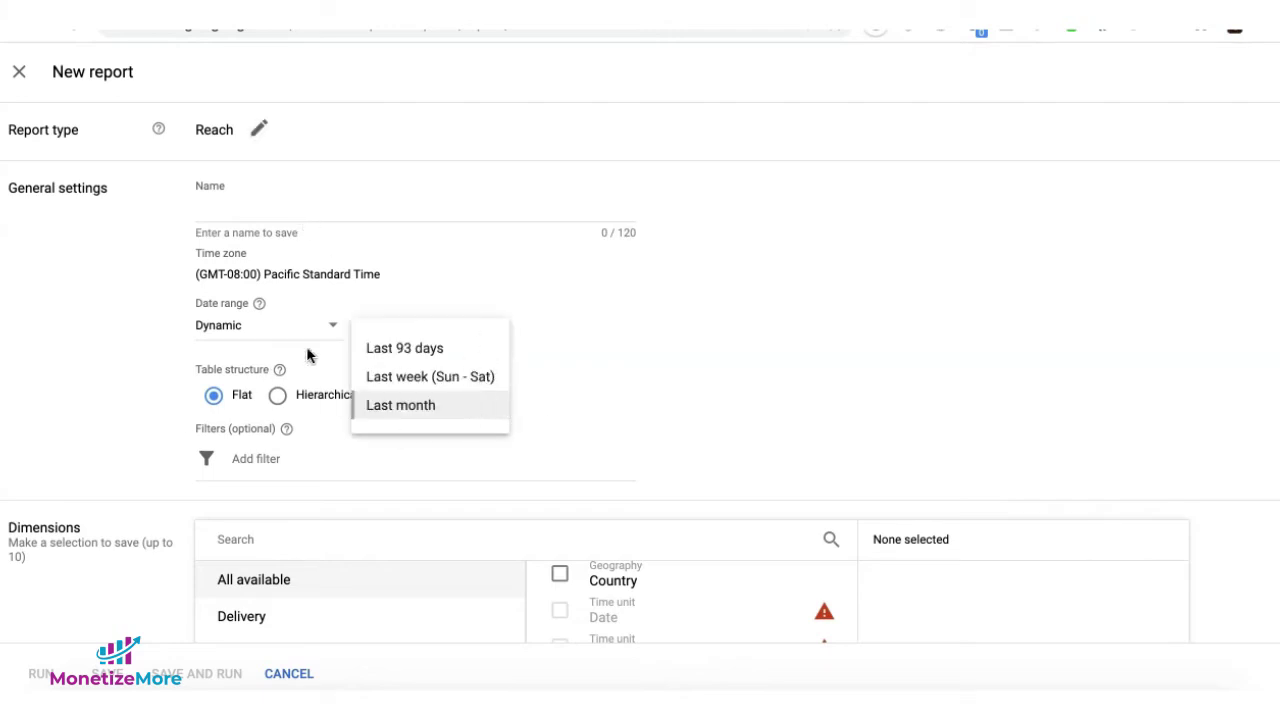
click(265, 336)
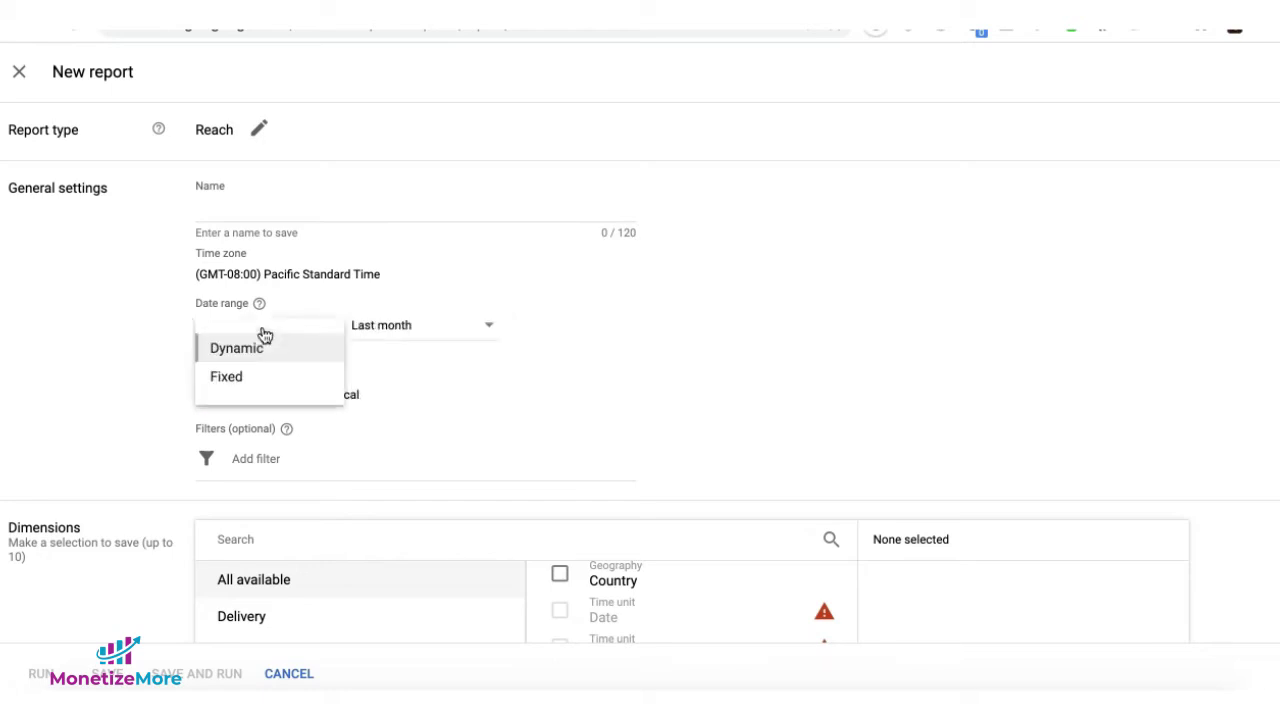
click(256, 379)
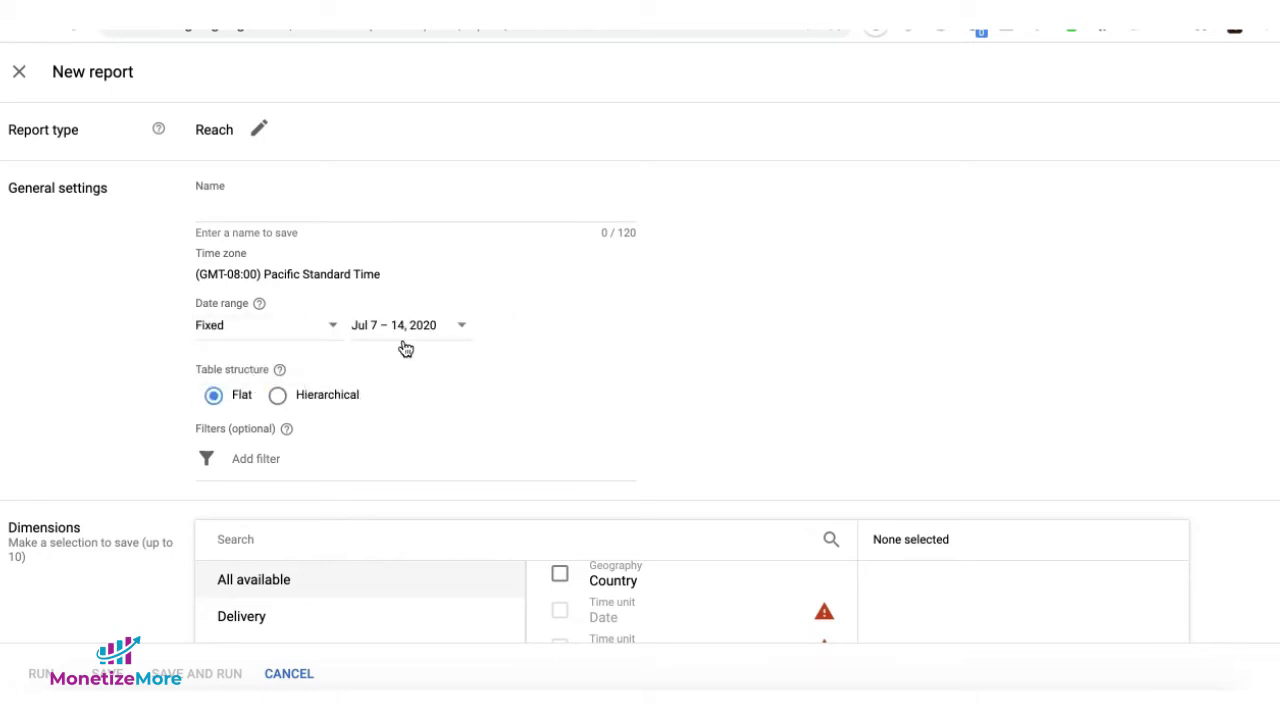
Step: Apply a Country filter for United Kingdom, United States, Canada and Australia
scroll(218, 161, down, 5)
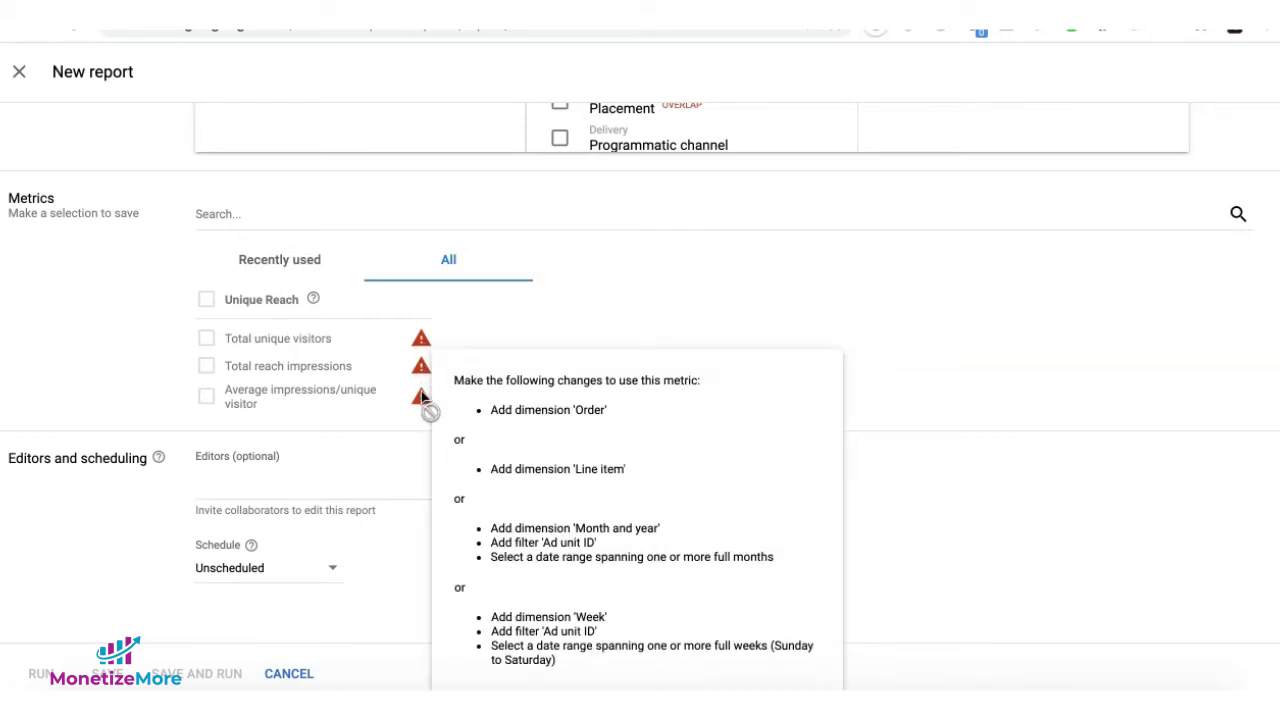
mouse_move(421, 396)
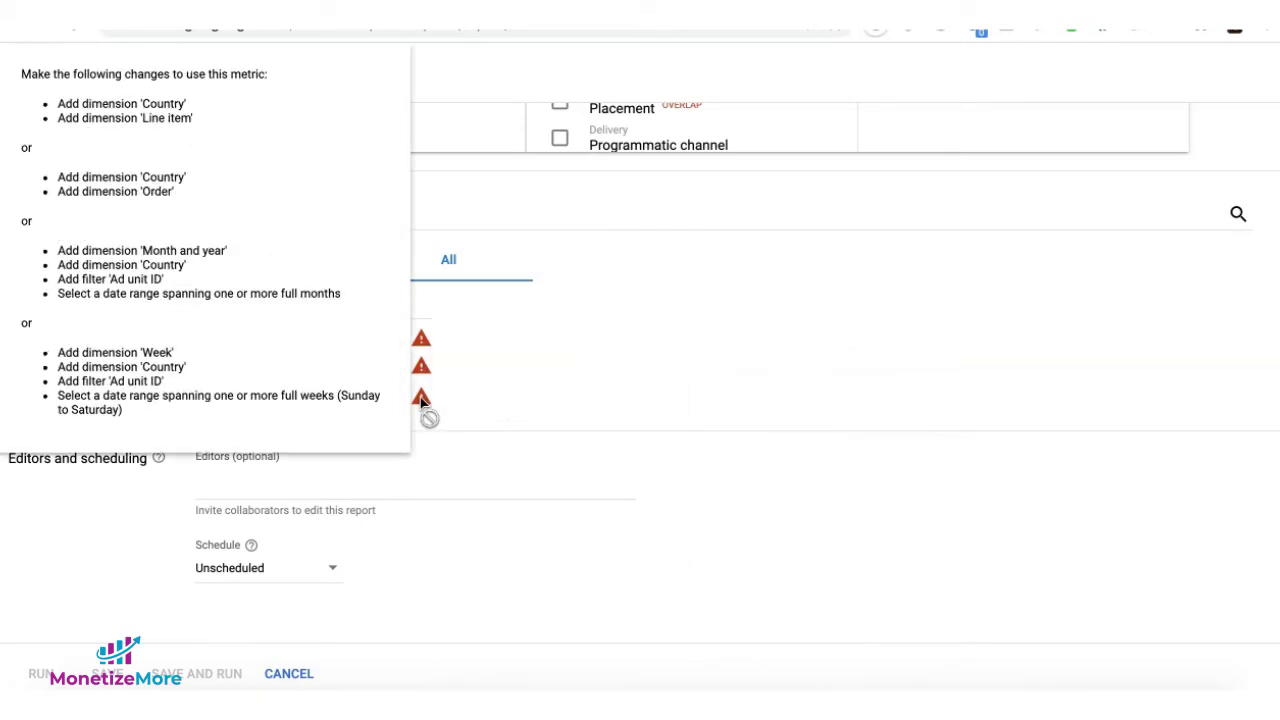
scroll(136, 273, up, 5)
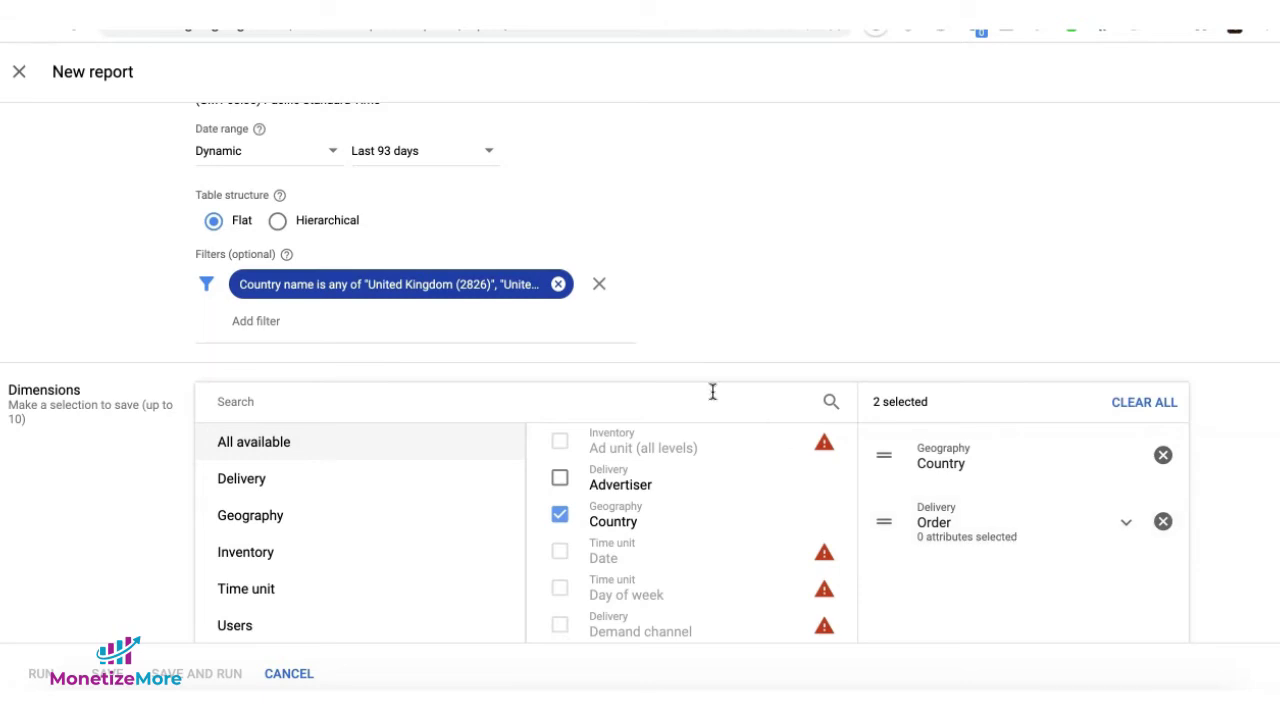
click(415, 270)
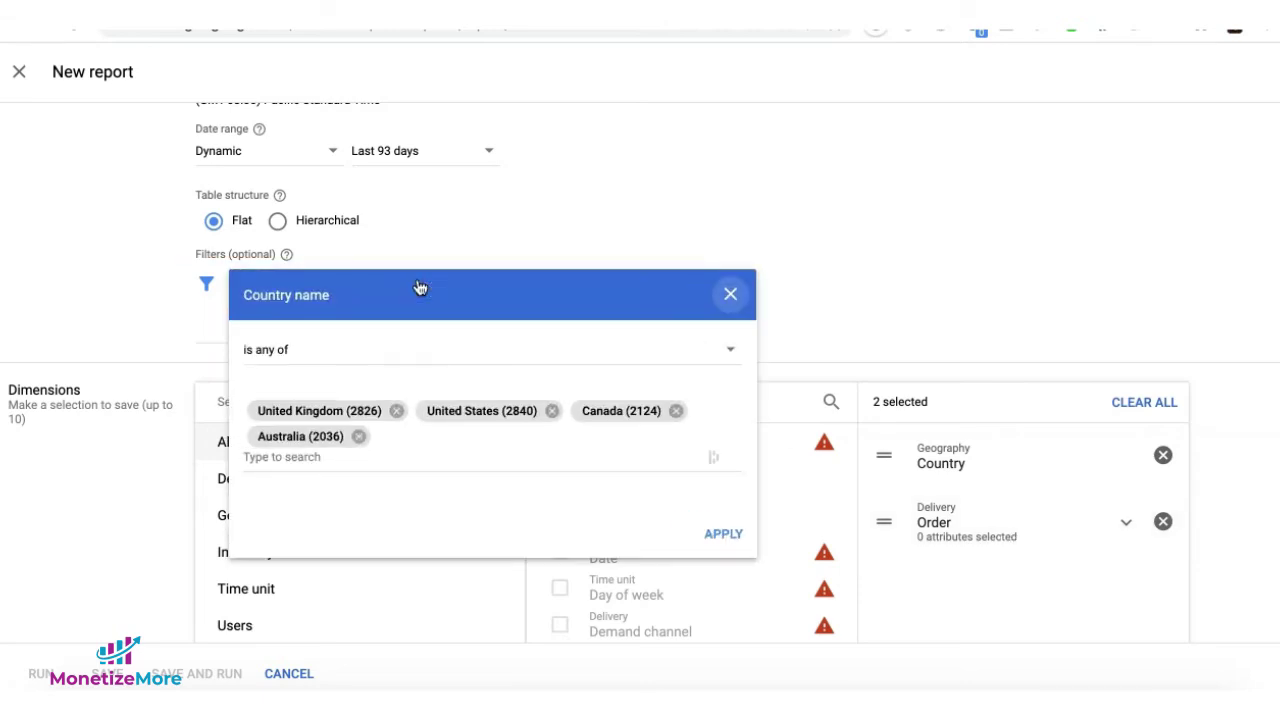
click(718, 532)
scroll(877, 286, down, 5)
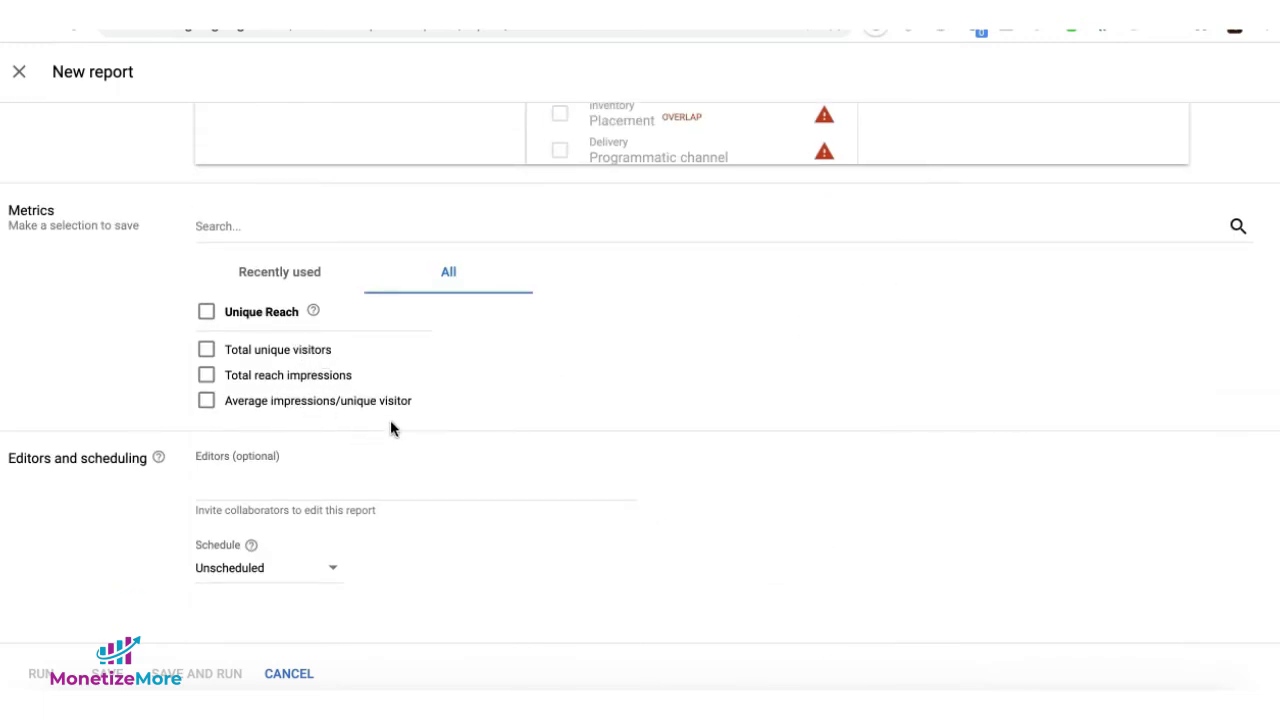
scroll(140, 212, up, 5)
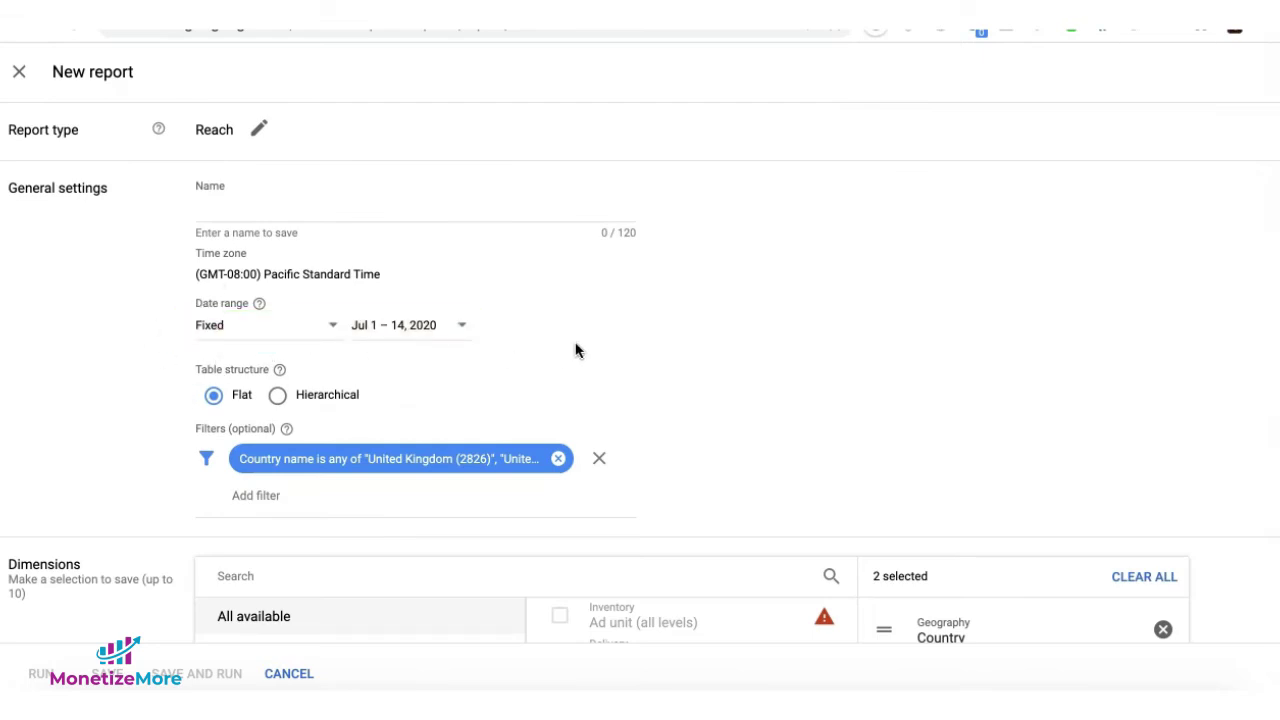
scroll(575, 348, down, 5)
scroll(577, 352, down, 2)
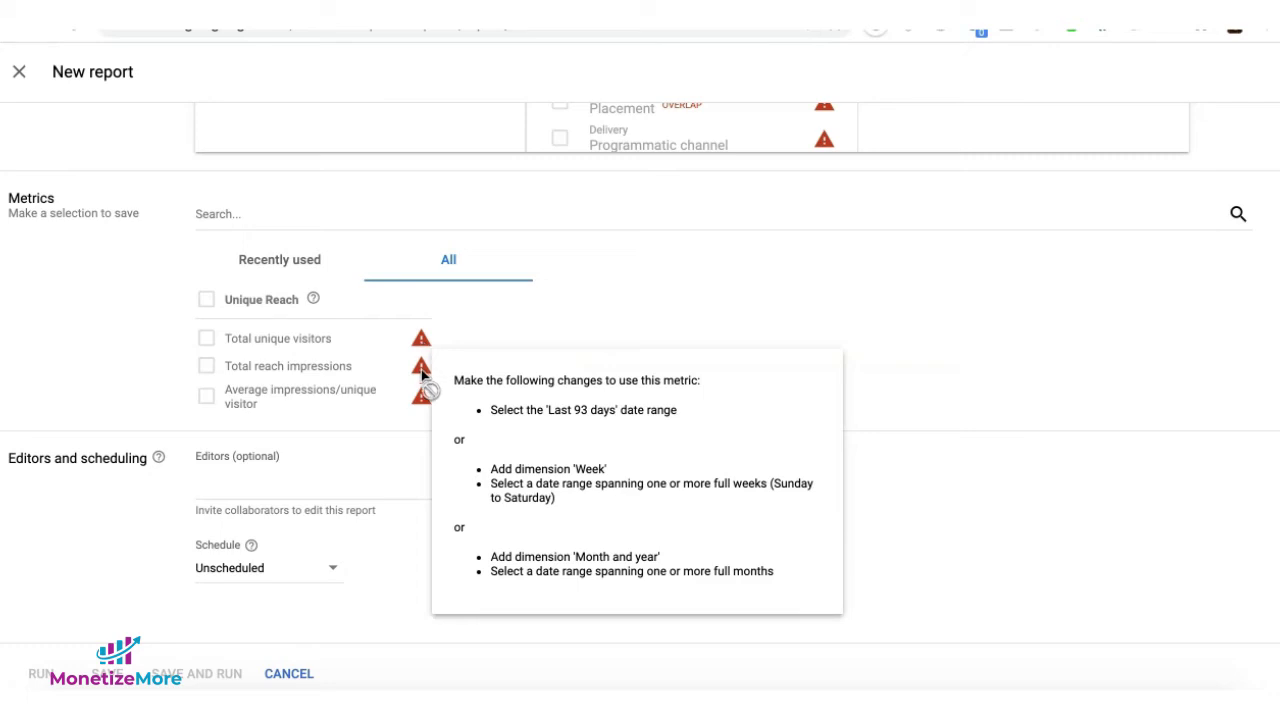
mouse_move(318, 401)
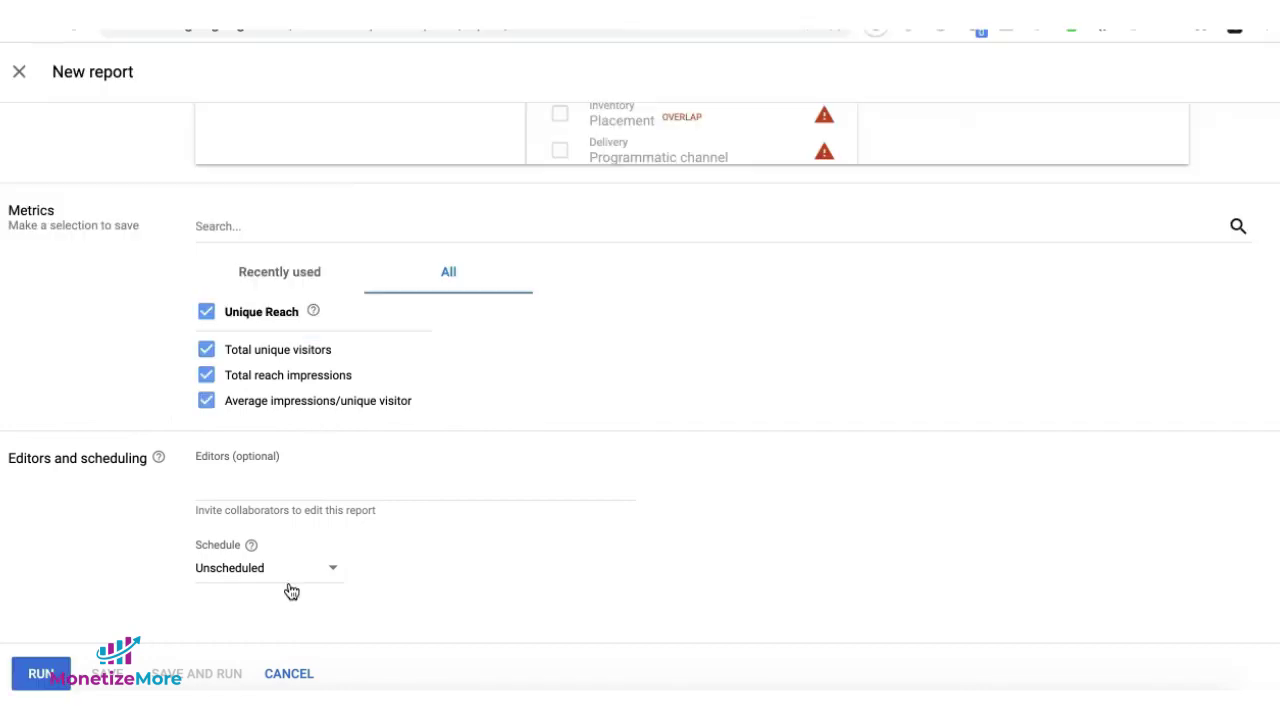
Step: Keep the Reach report Unscheduled and run it
click(292, 578)
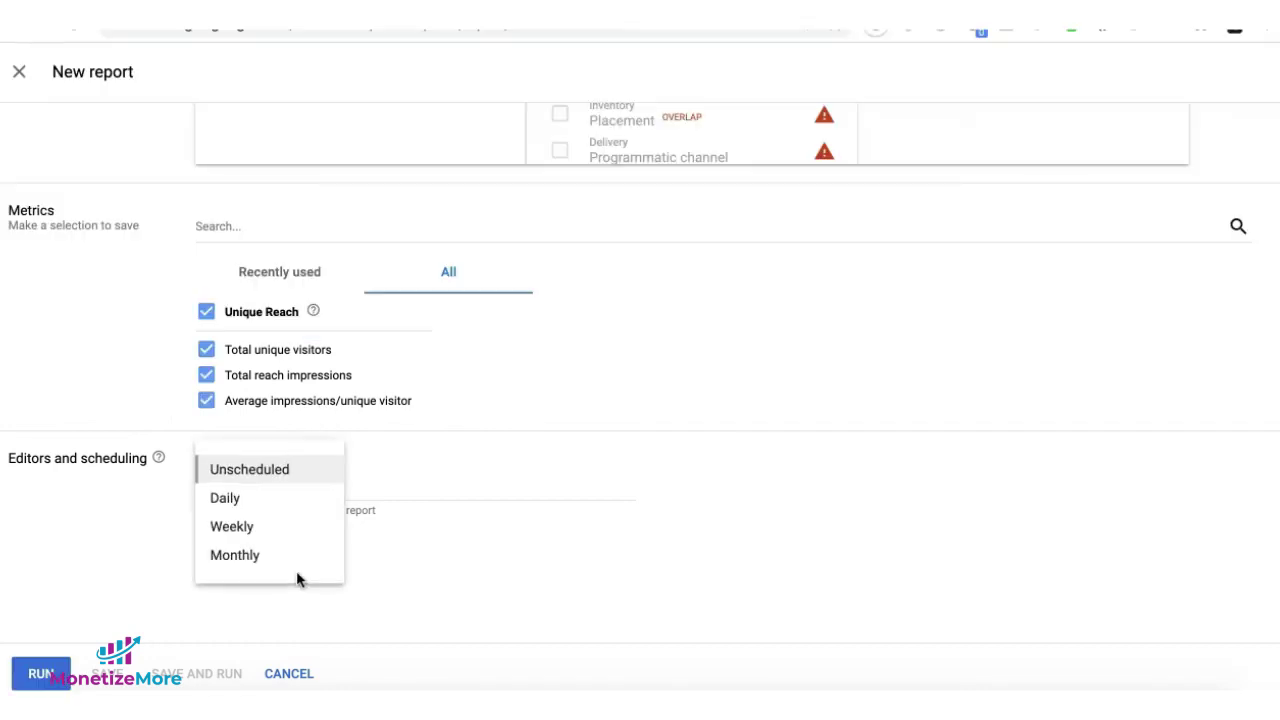
click(474, 582)
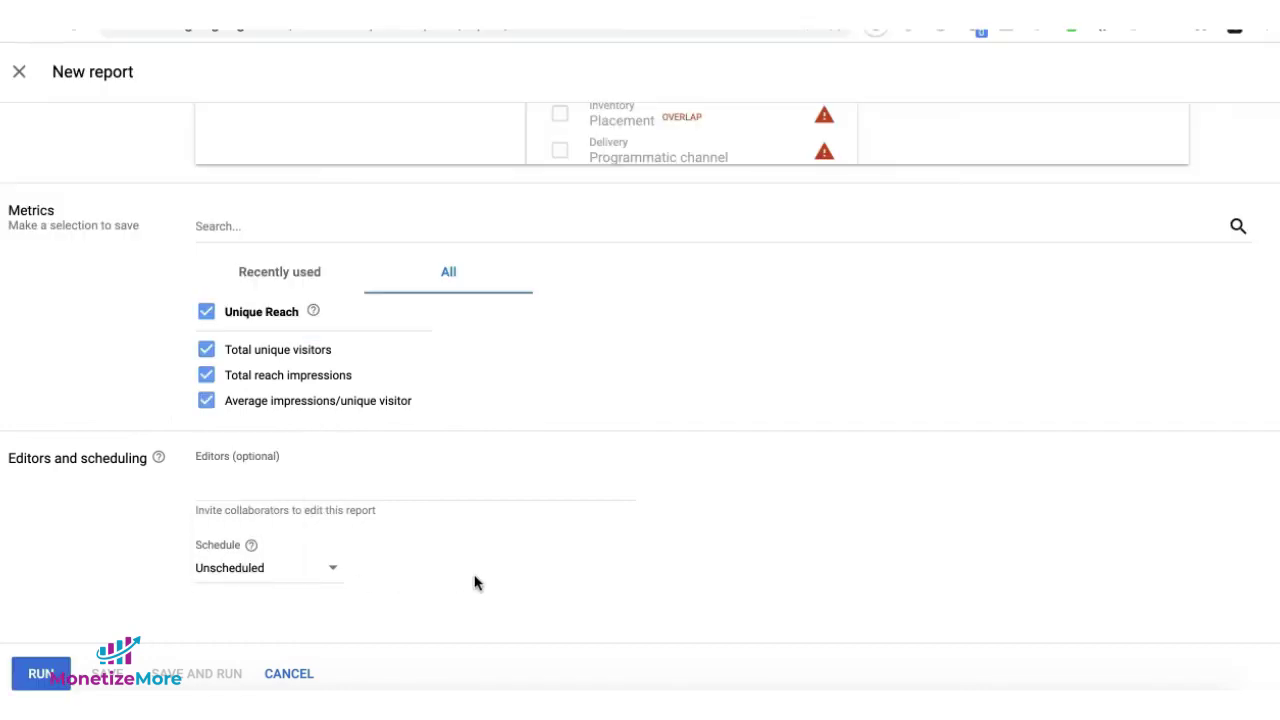
click(46, 677)
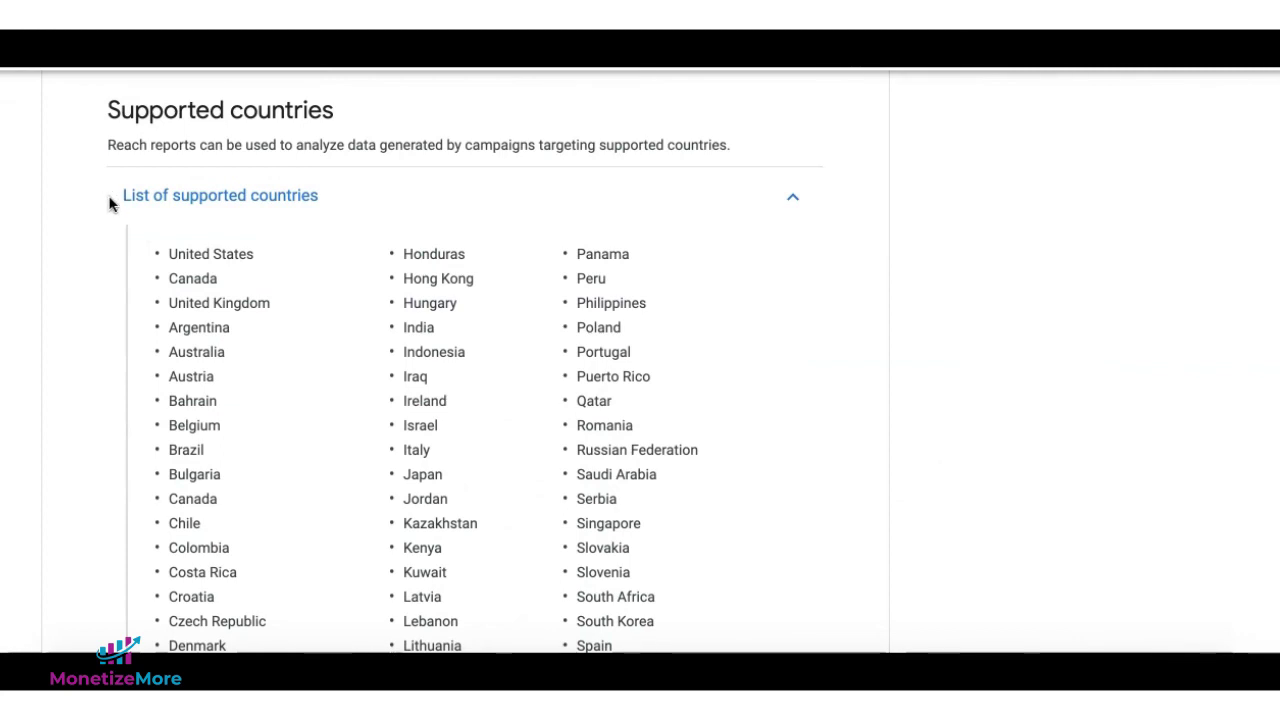
scroll(92, 255, down, 1)
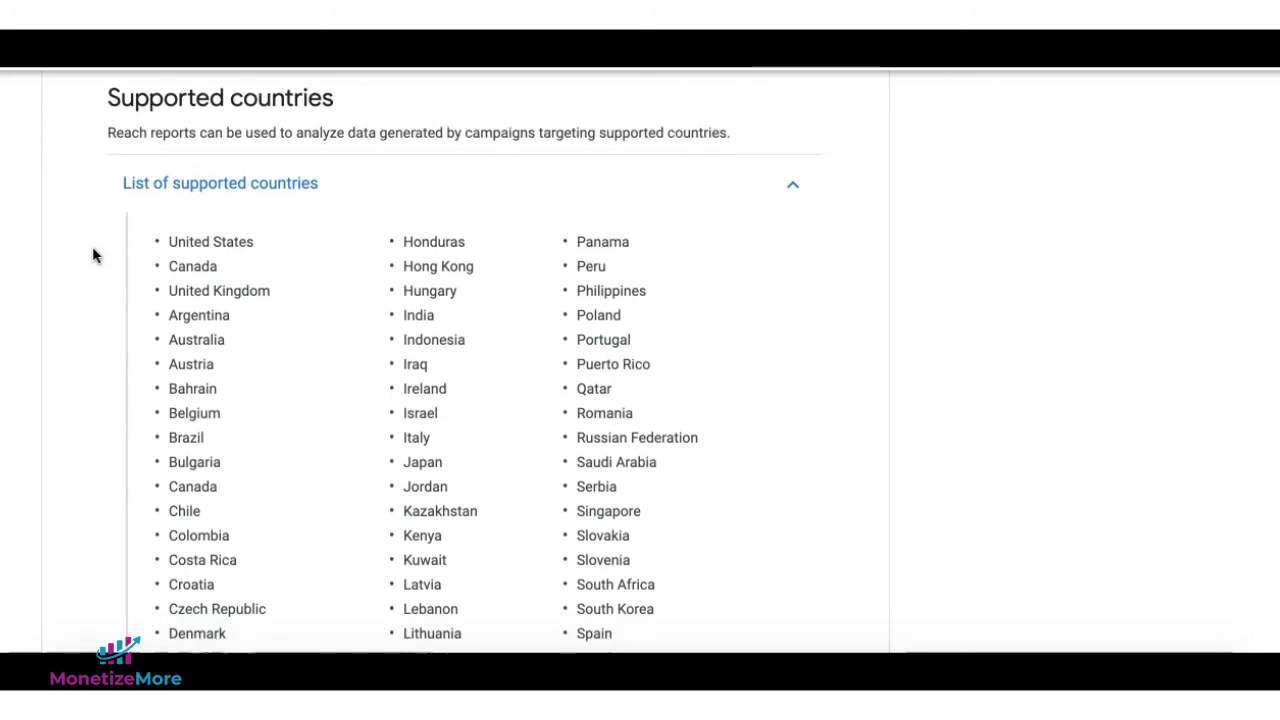
scroll(92, 255, down, 1)
scroll(92, 255, down, 1)
scroll(92, 255, down, 1)
scroll(92, 255, down, 1)
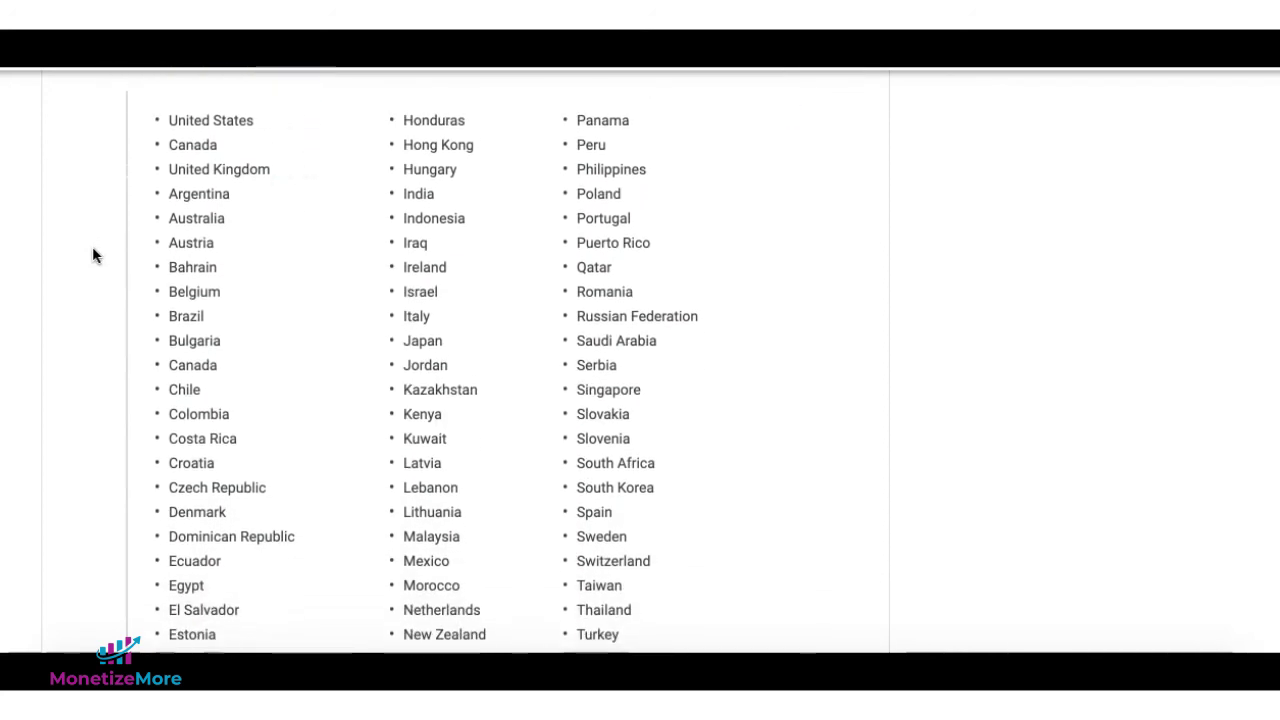
scroll(92, 255, down, 1)
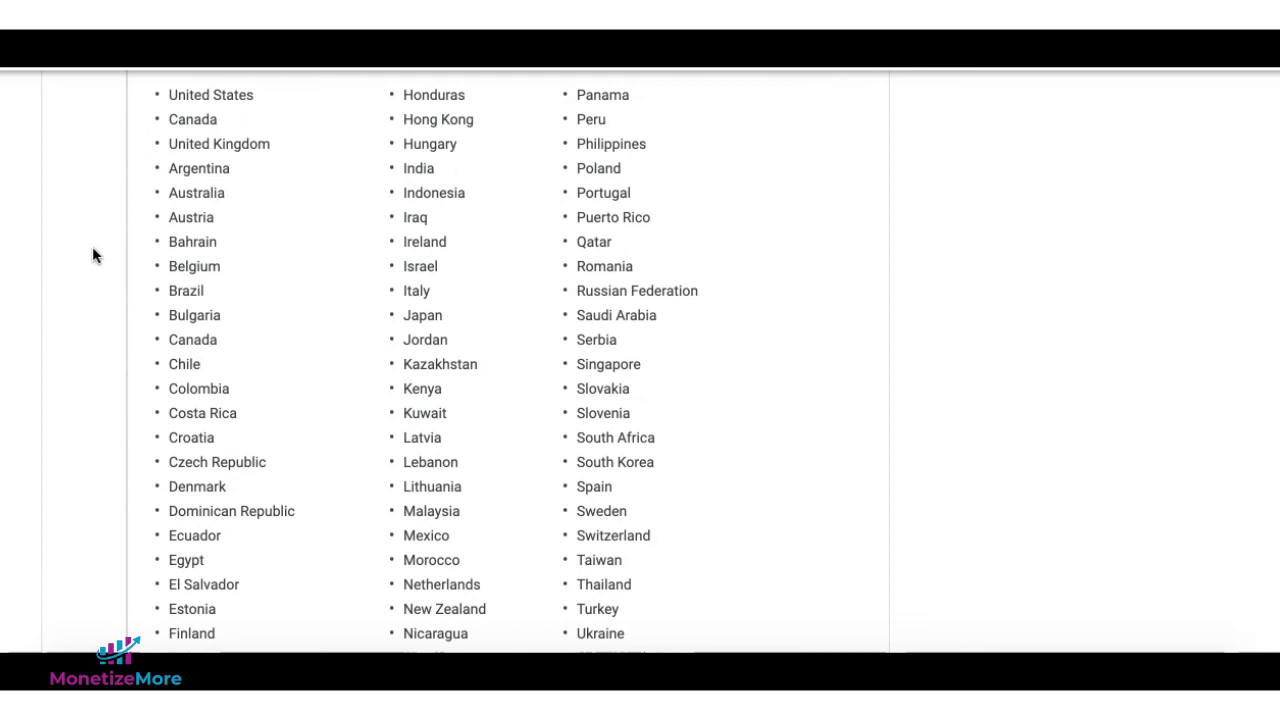
scroll(92, 250, down, 1)
scroll(92, 250, down, 1)
scroll(92, 255, down, 1)
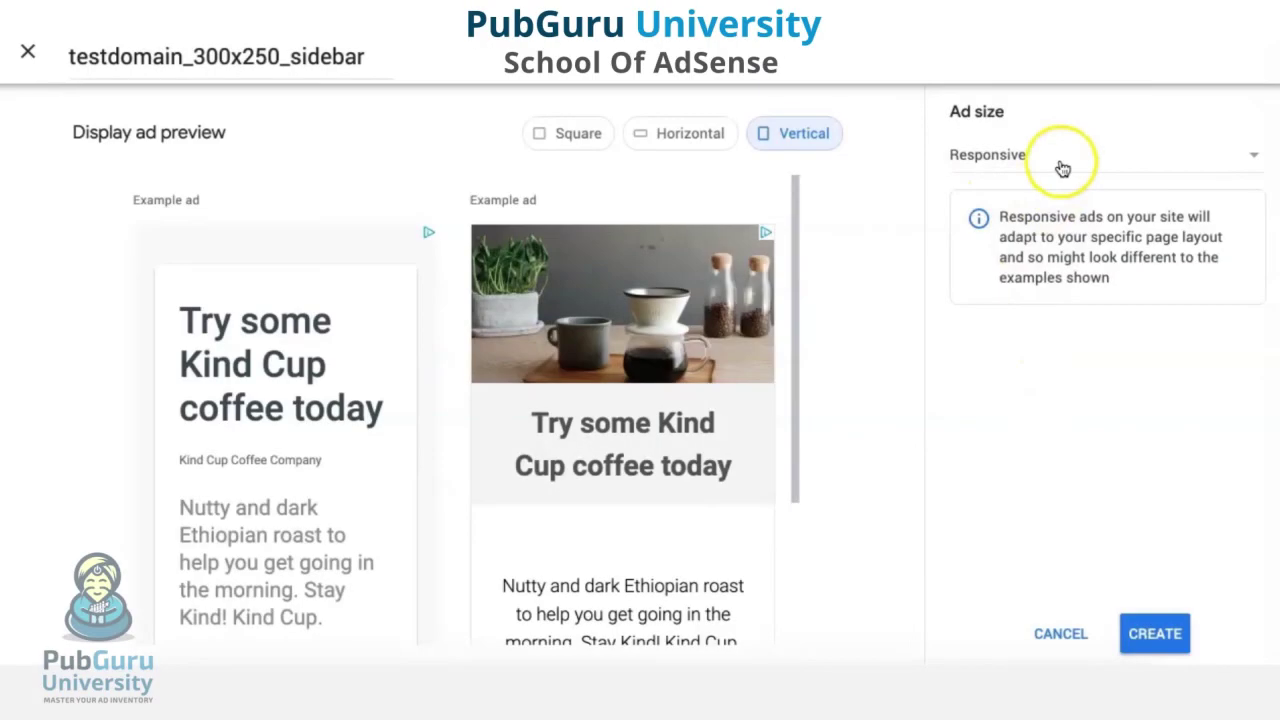
Step: Change the testdomain_300x250_sidebar ad size to Fixed, 728 × 90
click(1058, 163)
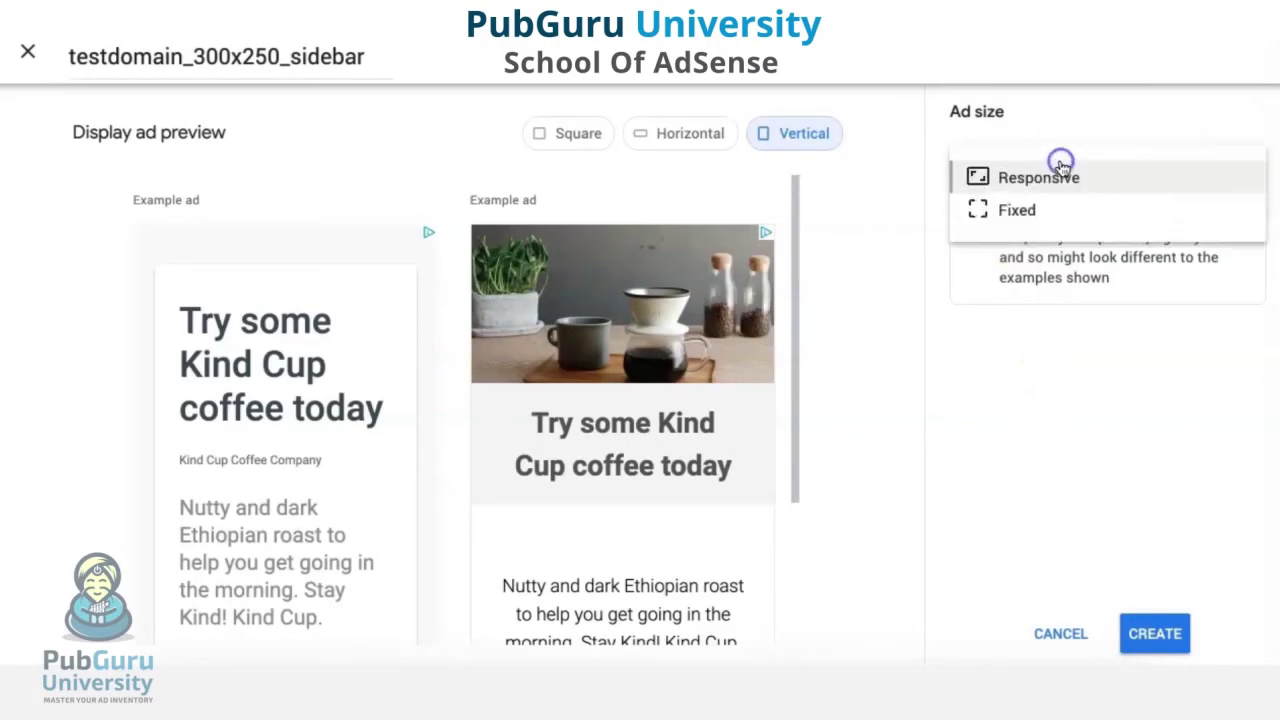
click(1027, 222)
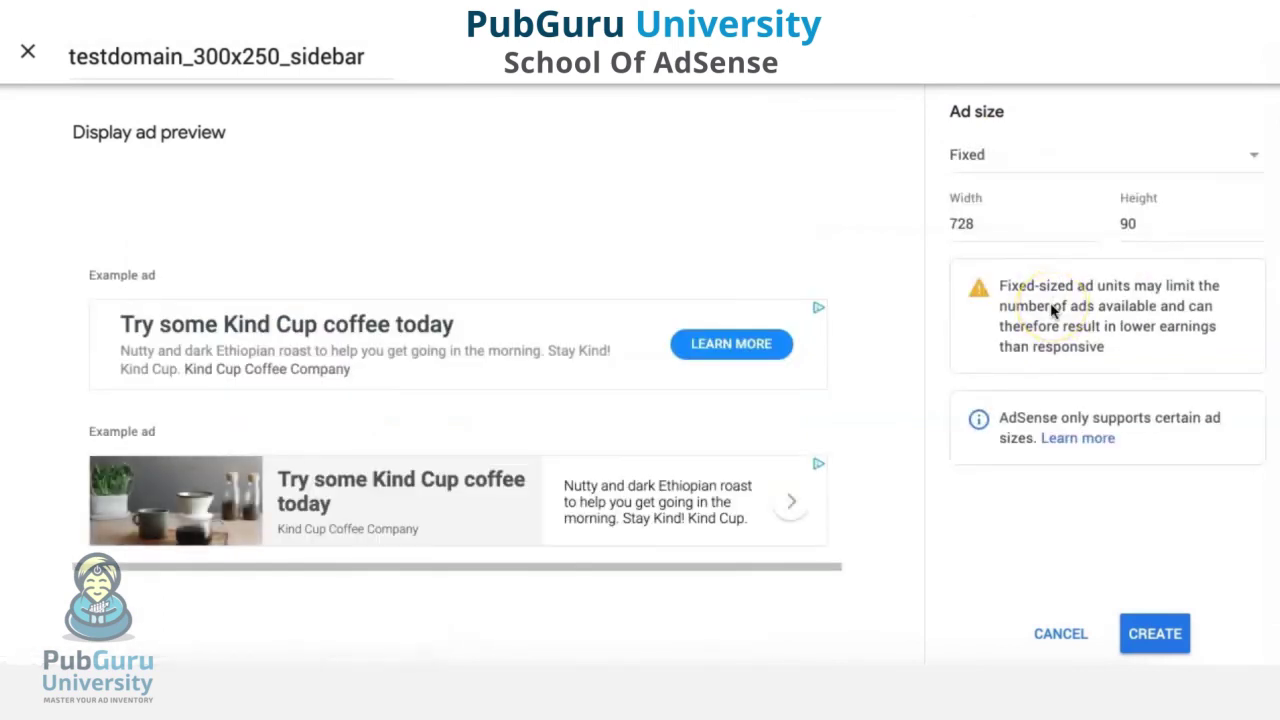